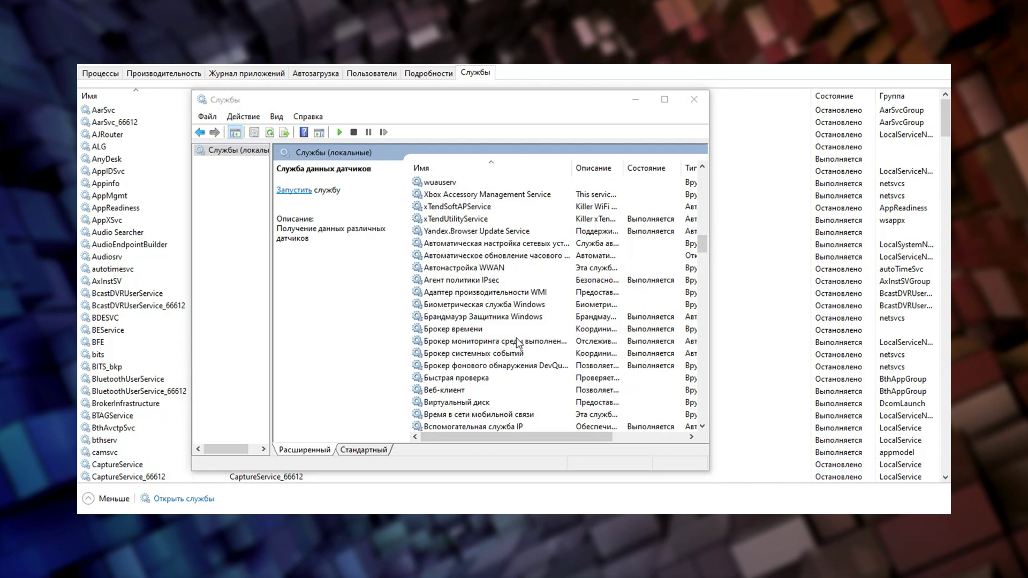
# Step: Select the Windows biometric service and the Факс service to check them, and stop Служба географического положения
pyautogui.click(476, 306)
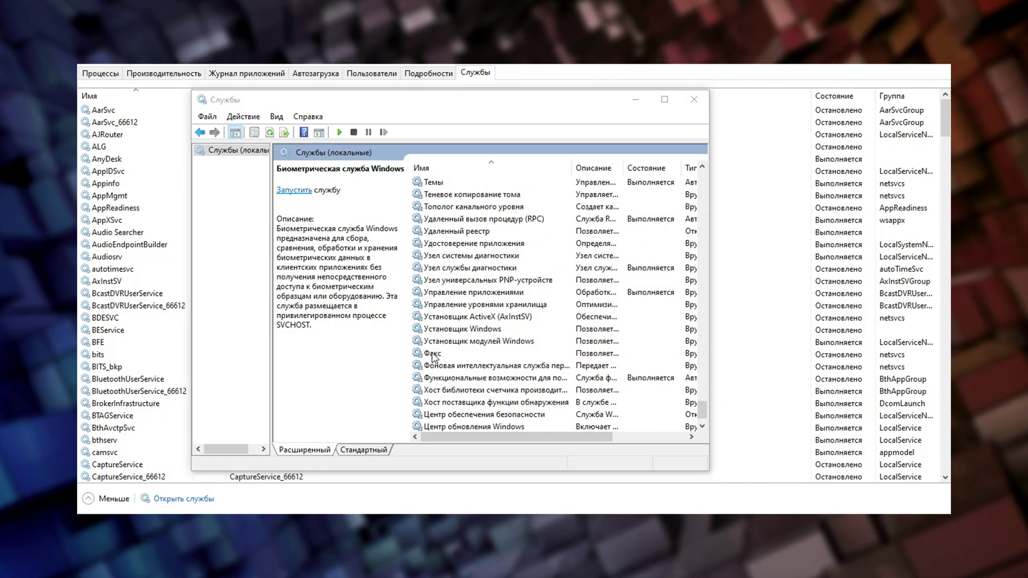
pyautogui.click(433, 355)
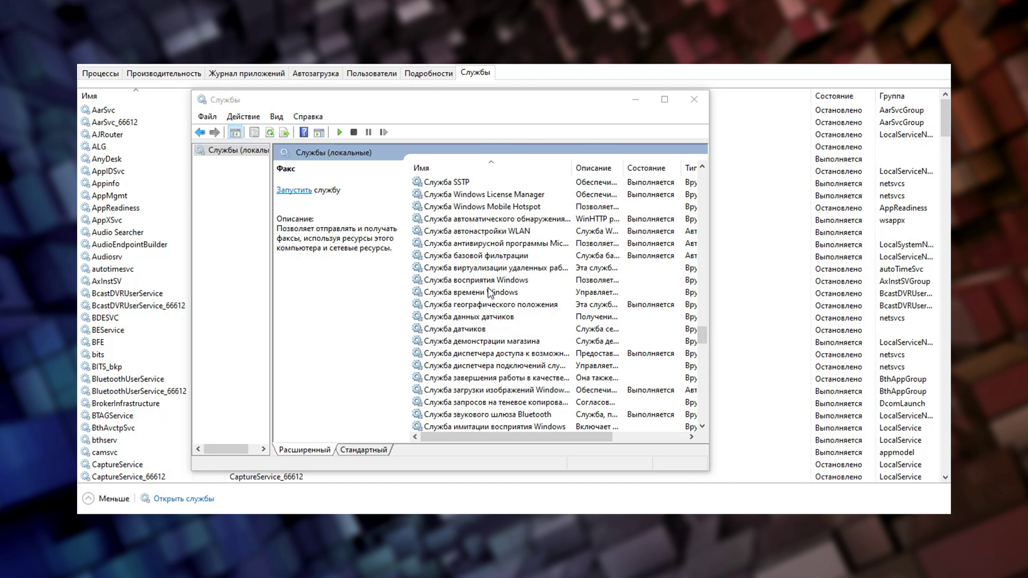
pyautogui.click(489, 305)
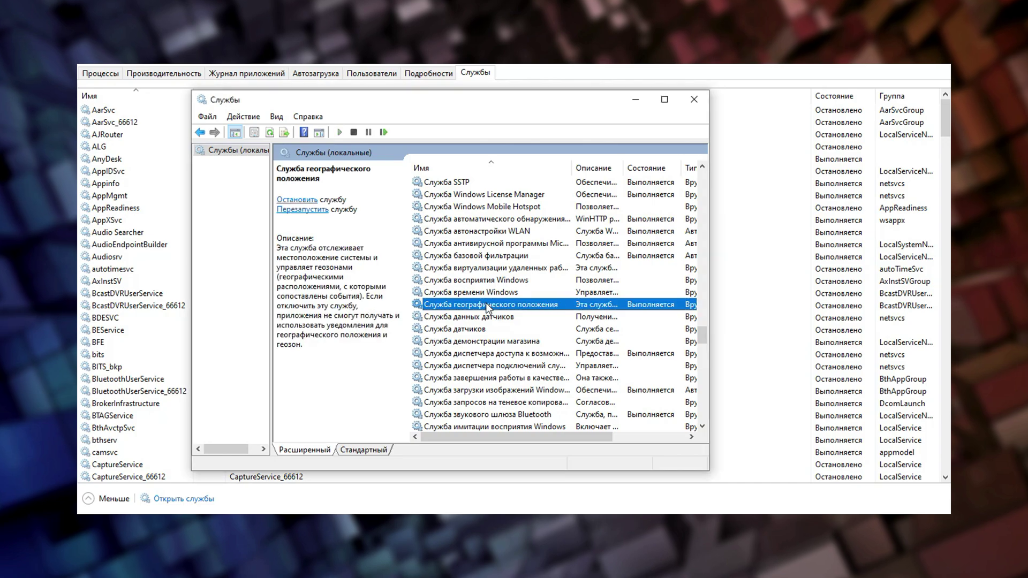
pyautogui.click(297, 201)
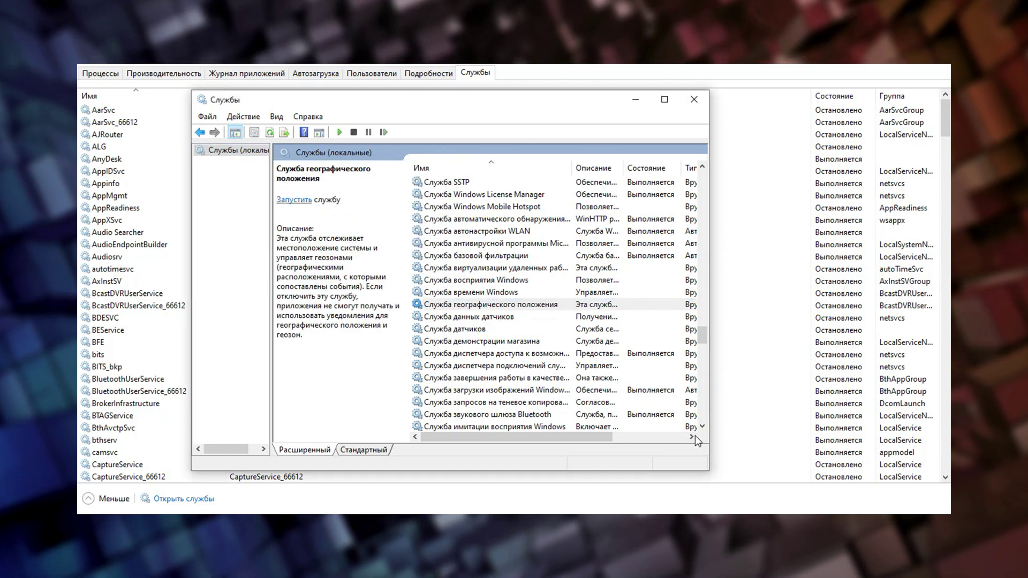
# Step: Stop the service Функциональные возможности для подключенных пользователей и телеметрия
pyautogui.scroll(-15, 515, 369)
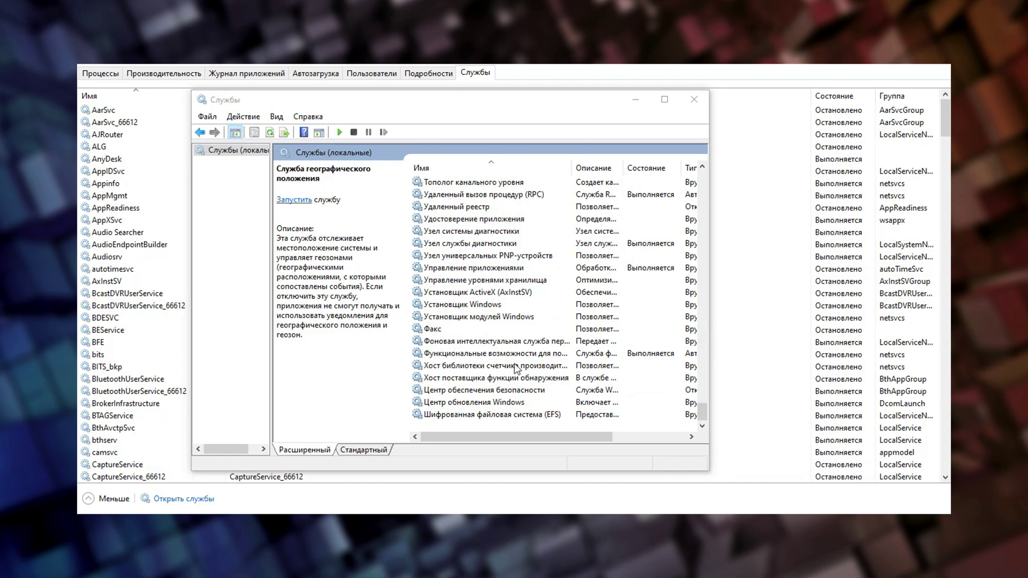
pyautogui.click(483, 354)
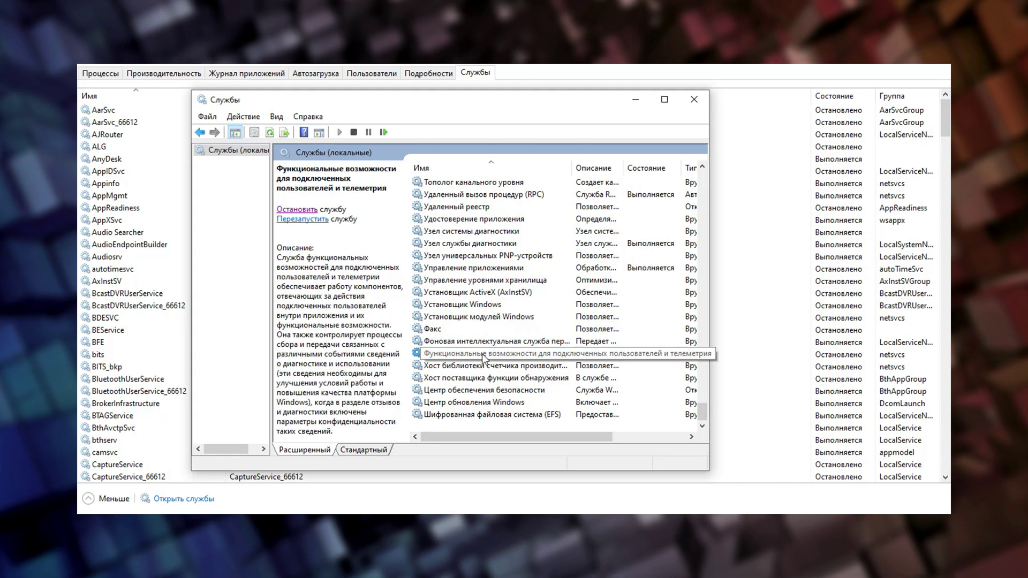
pyautogui.click(304, 209)
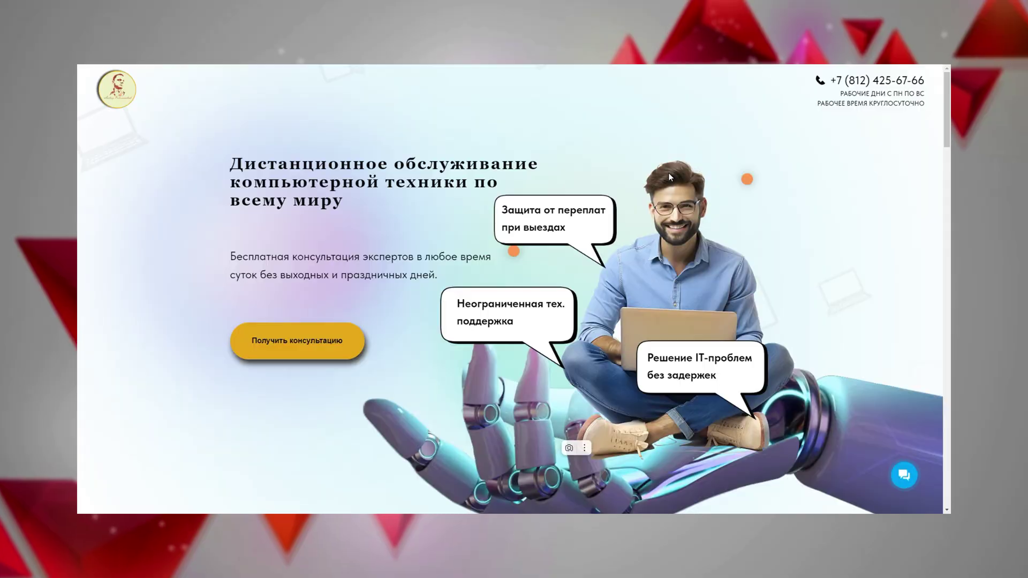
# Step: In the browser, examine the remote computer support site's connection instructions, subscription plans and services outside the basic subscription
pyautogui.scroll(-4, 669, 174)
pyautogui.scroll(-5, 669, 174)
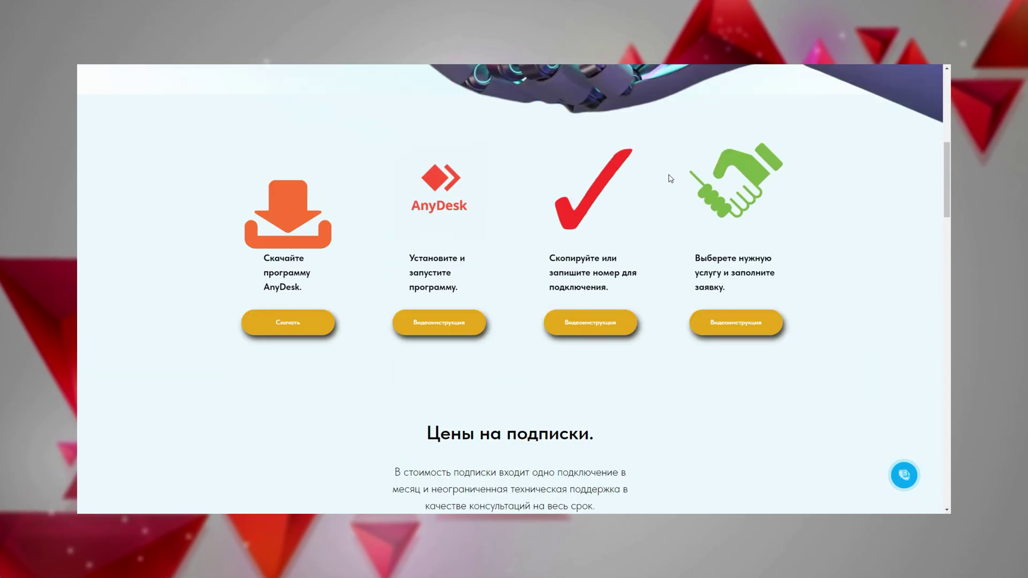
pyautogui.scroll(-2, 670, 178)
pyautogui.scroll(-3, 671, 177)
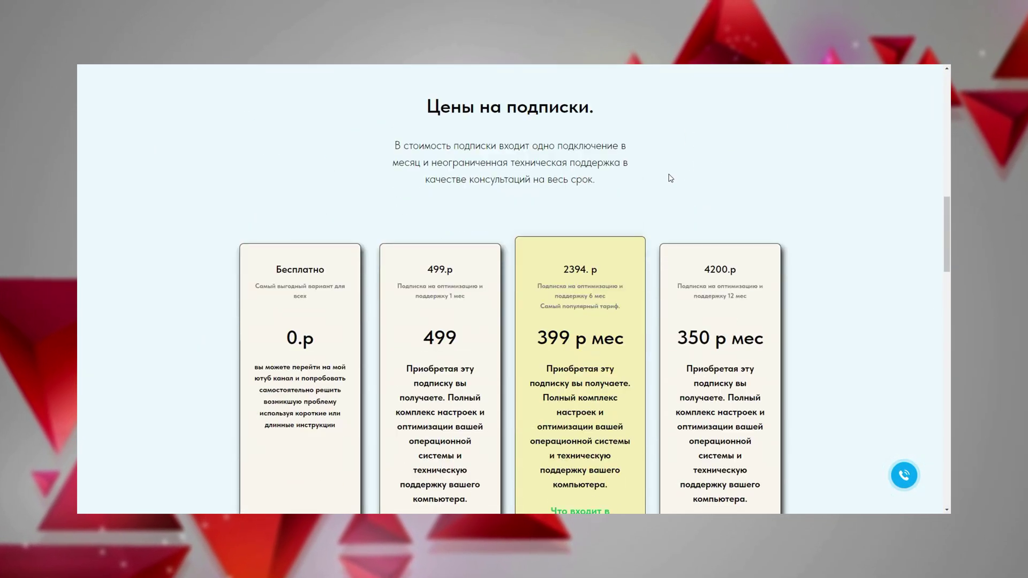
pyautogui.scroll(-5, 670, 177)
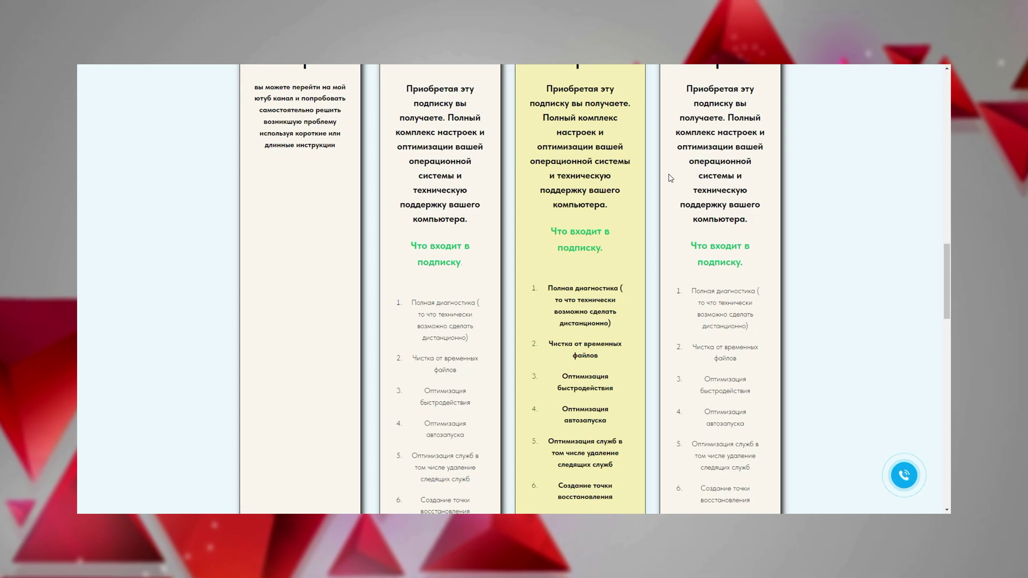
pyautogui.scroll(-7, 670, 177)
pyautogui.scroll(-7, 670, 177)
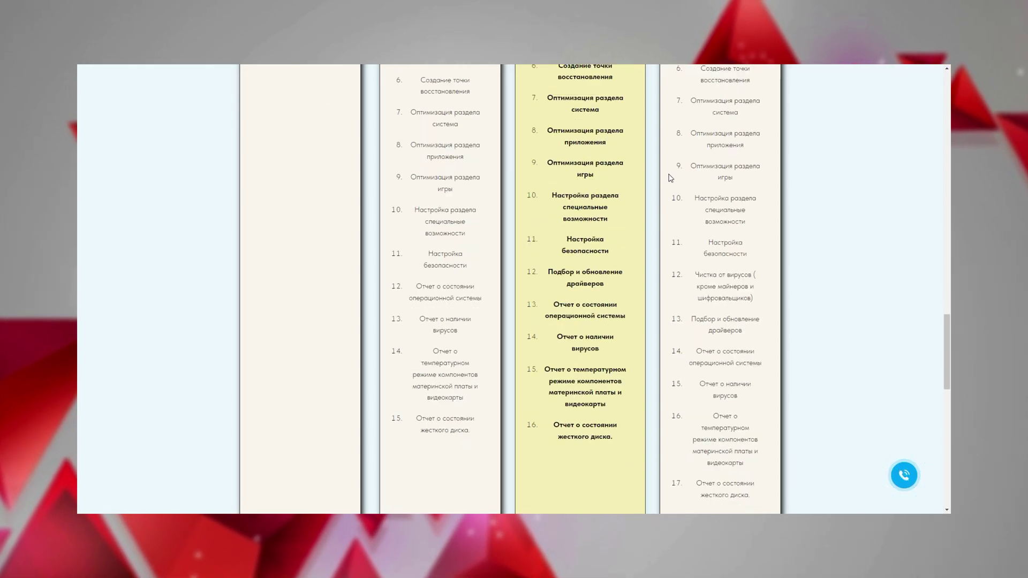
pyautogui.scroll(-5, 670, 177)
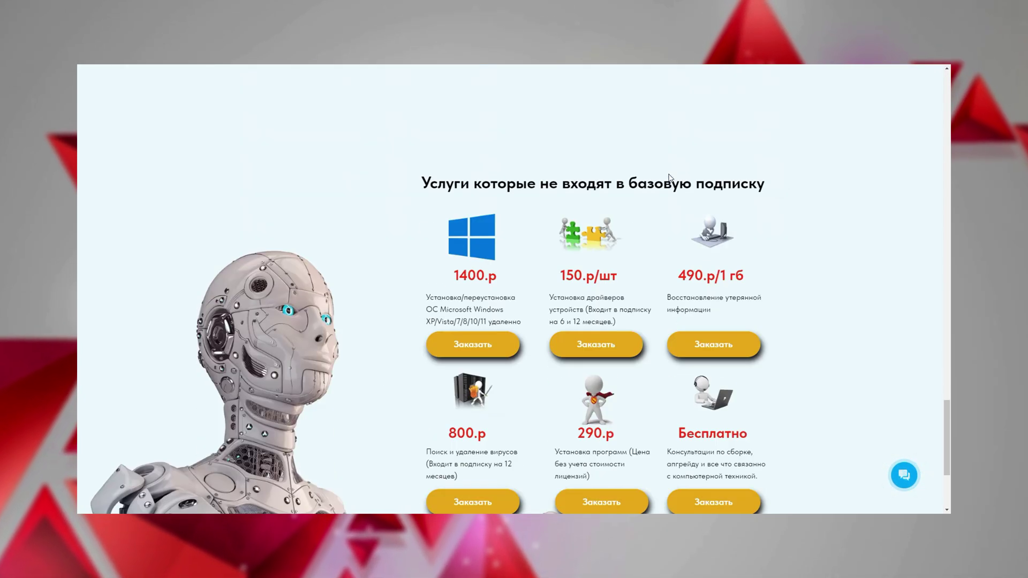
pyautogui.scroll(-2, 670, 178)
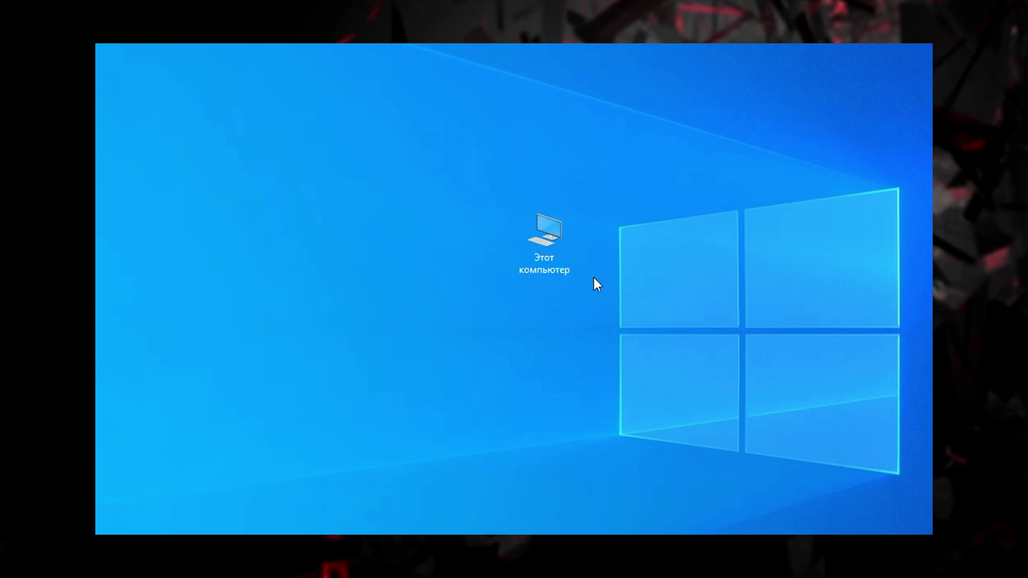
# Step: From the properties of Этот компьютер on the desktop, open the advanced system parameters and their performance options (Быстродействие)
pyautogui.rightClick(549, 259)
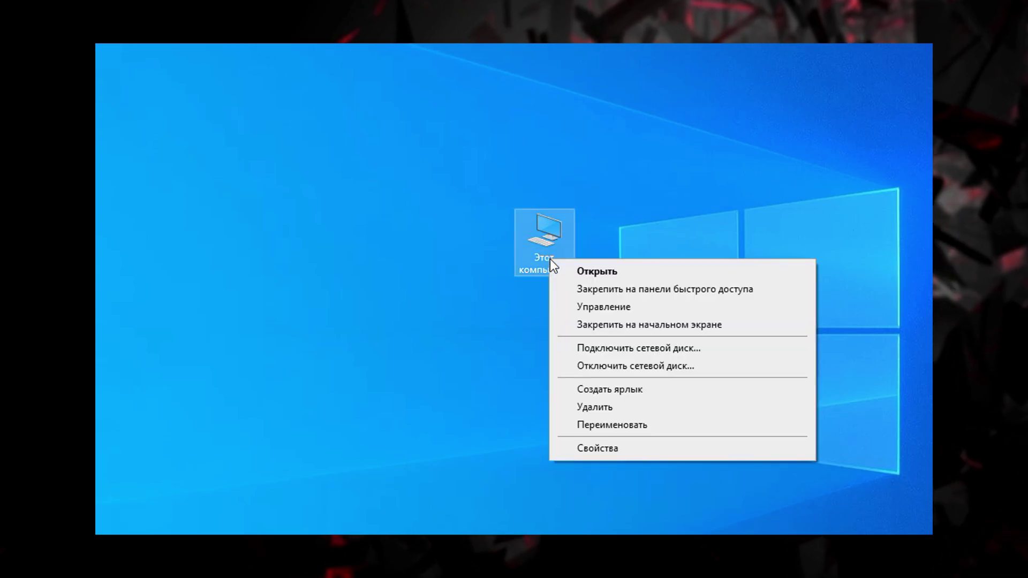
pyautogui.click(588, 447)
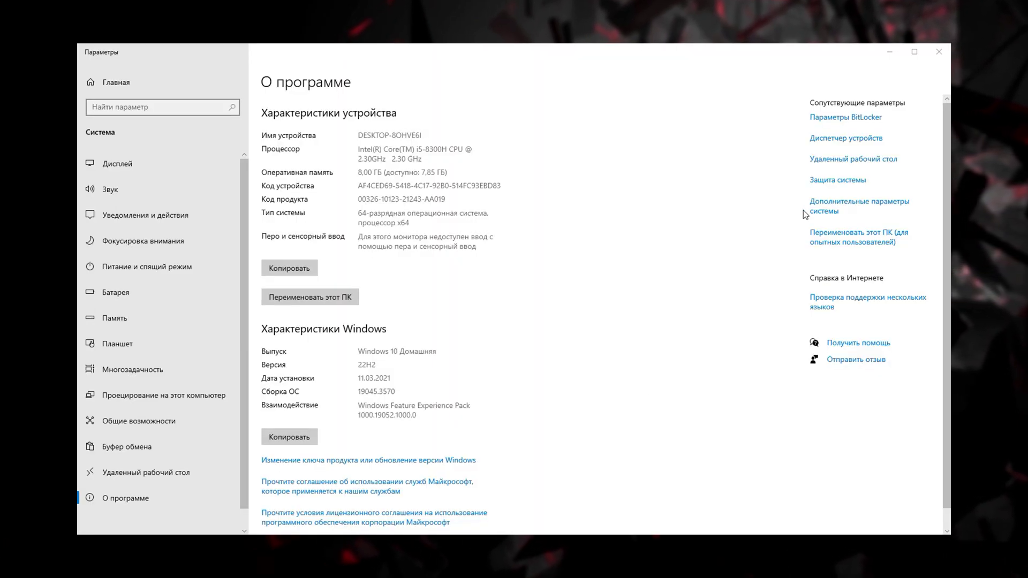
pyautogui.click(833, 213)
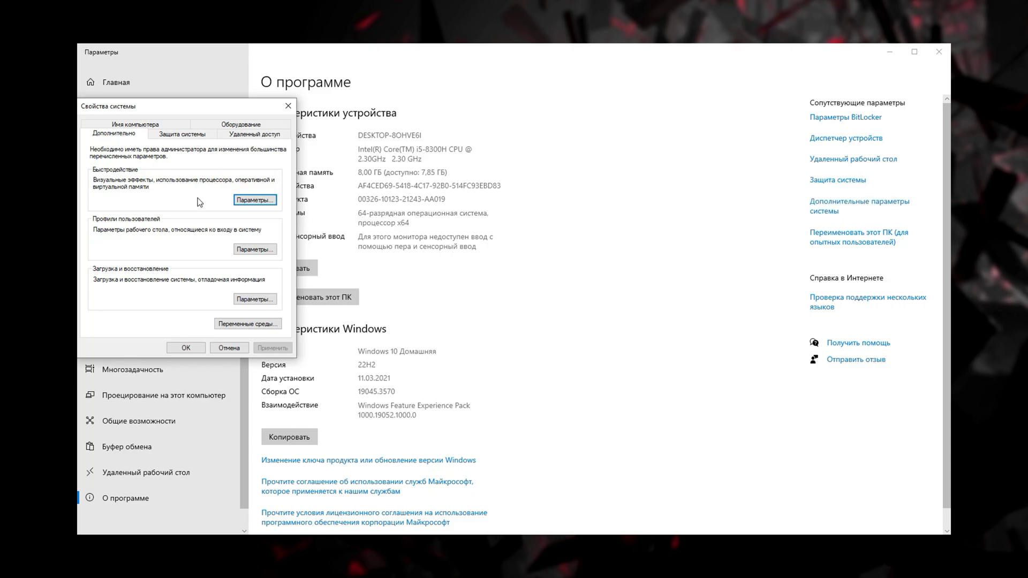
pyautogui.moveTo(187, 113); pyautogui.dragTo(516, 149)
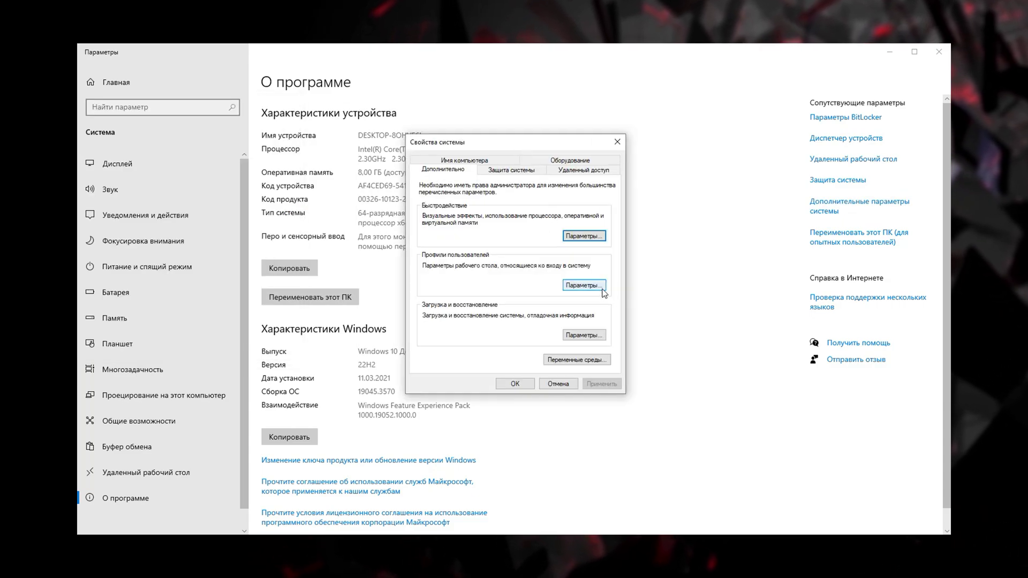
pyautogui.click(583, 237)
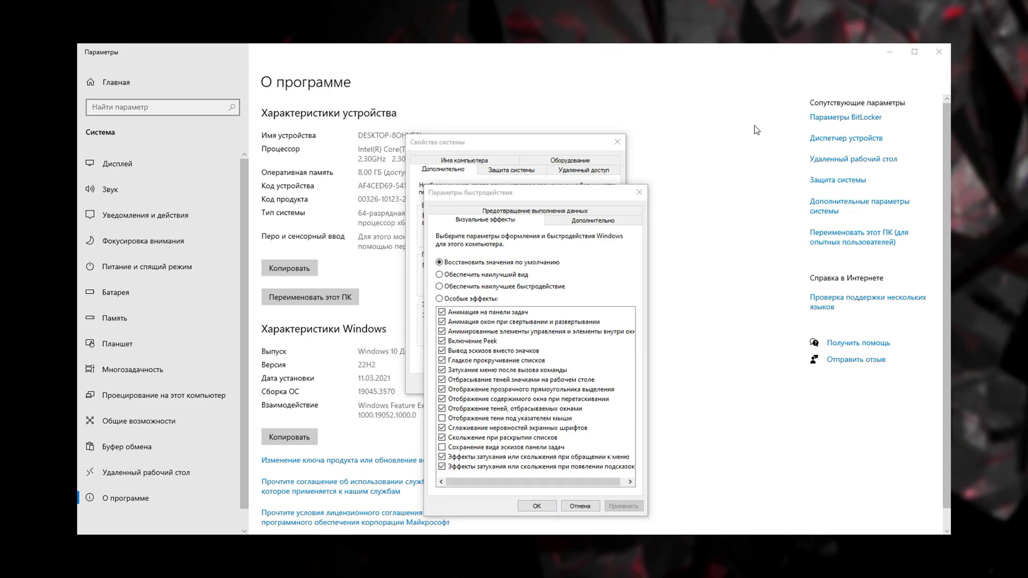
# Step: Set visual effects to best performance, re-enable font smoothing, window shadows and thumbnails instead of icons, and apply the settings
pyautogui.click(438, 287)
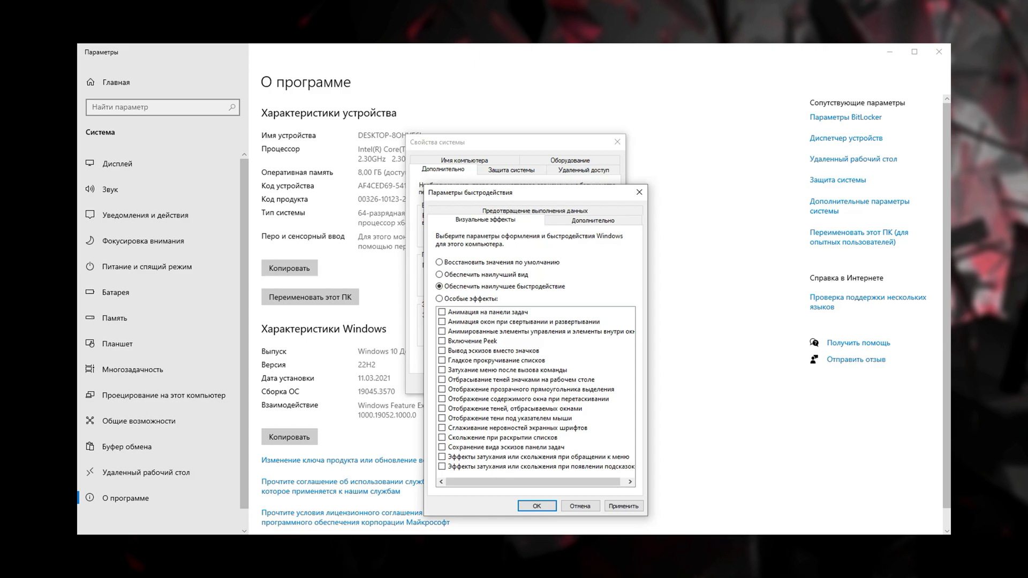
pyautogui.click(896, 42)
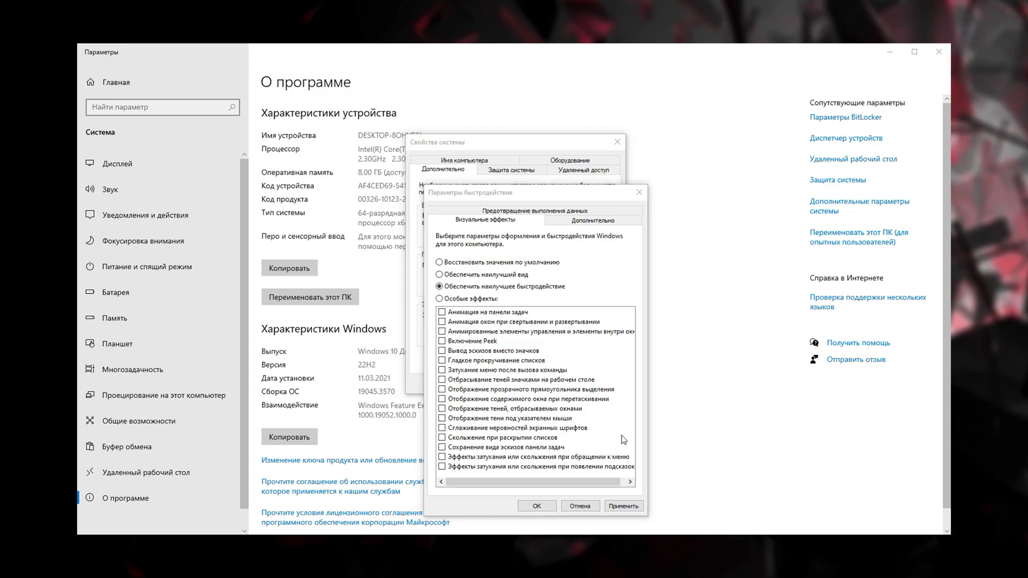
pyautogui.click(442, 428)
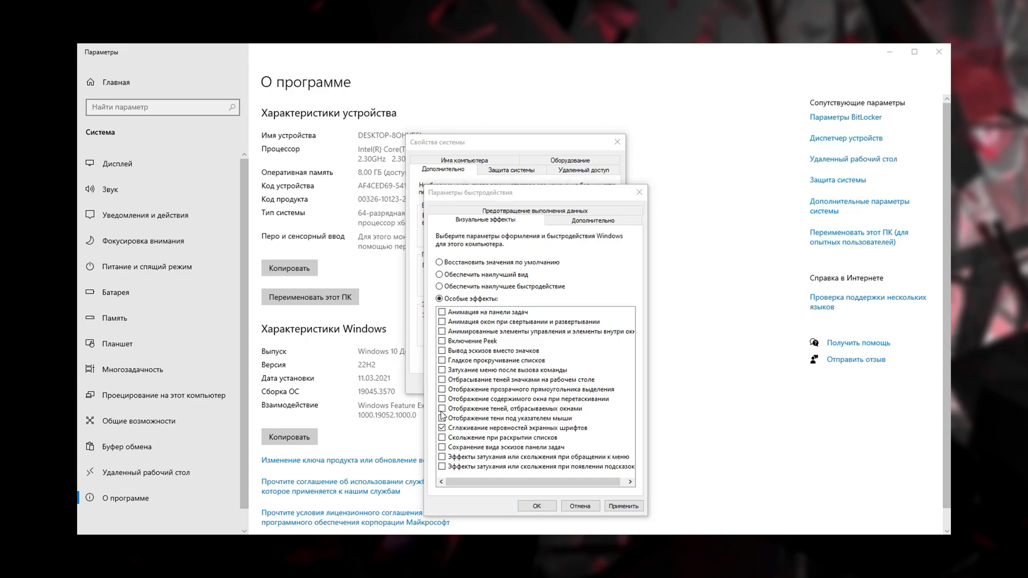
pyautogui.click(442, 409)
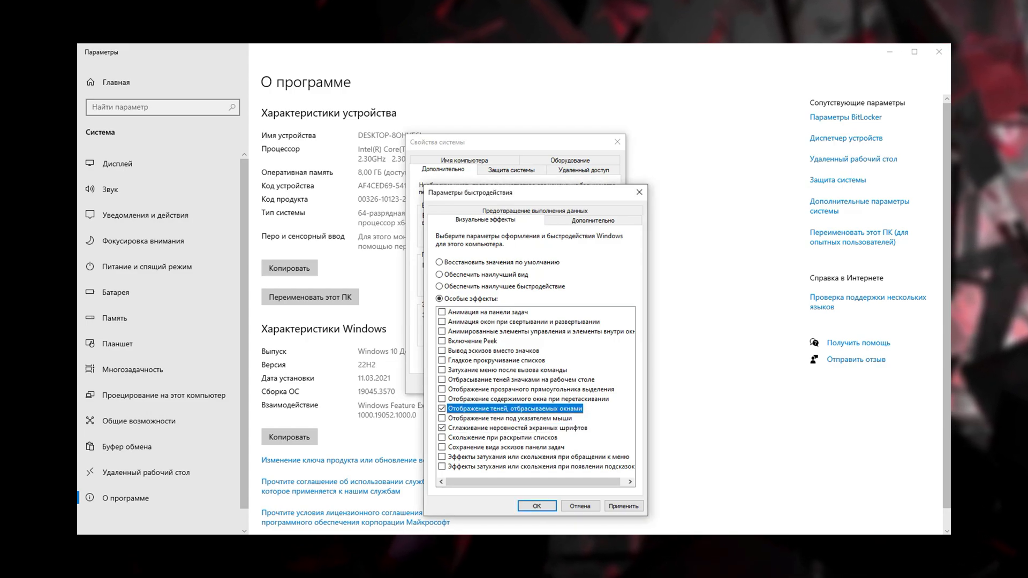
pyautogui.click(441, 350)
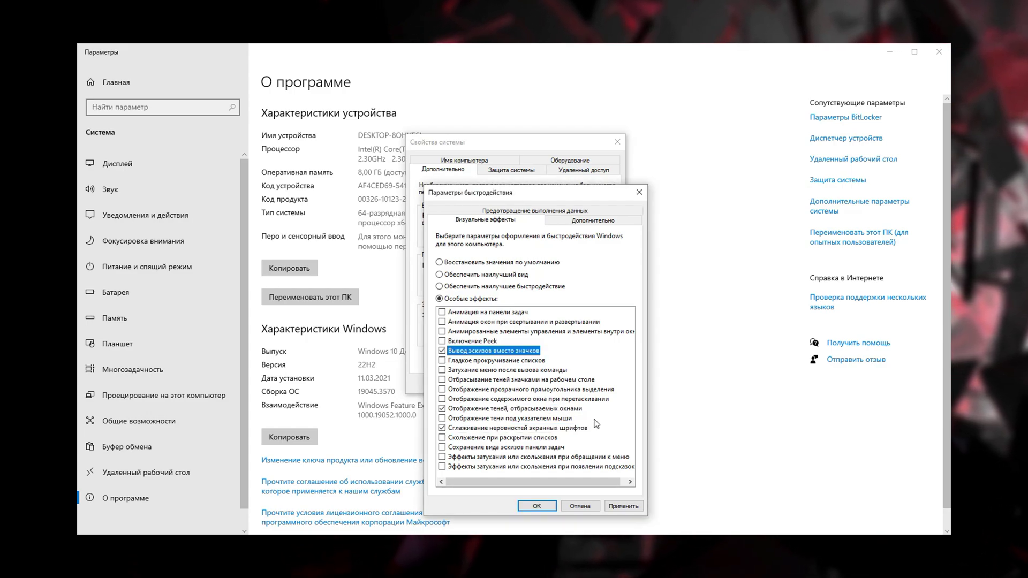
pyautogui.click(619, 506)
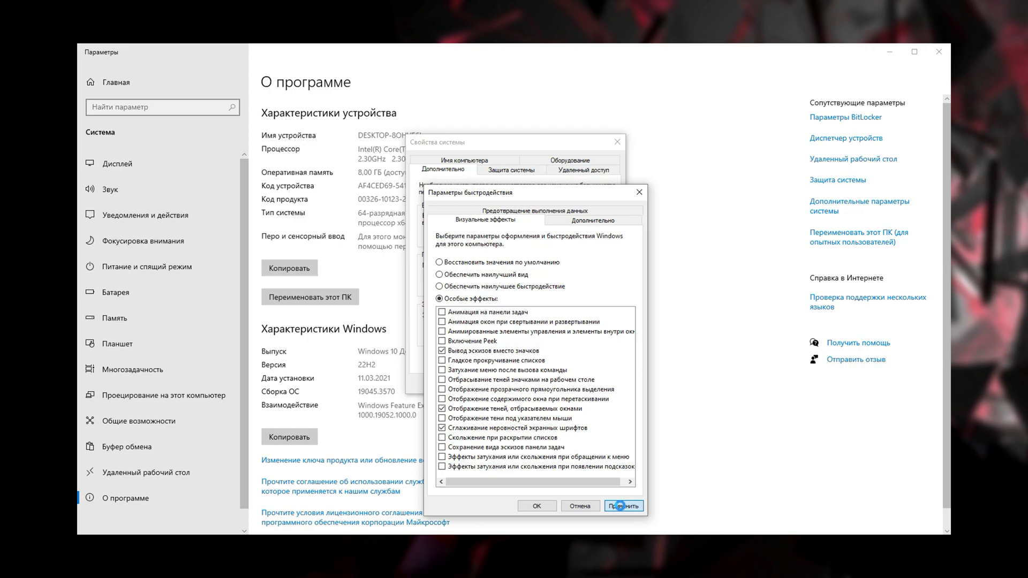
# Step: Choose programs (программ) for processor time optimization and open the data execution prevention settings
pyautogui.click(591, 220)
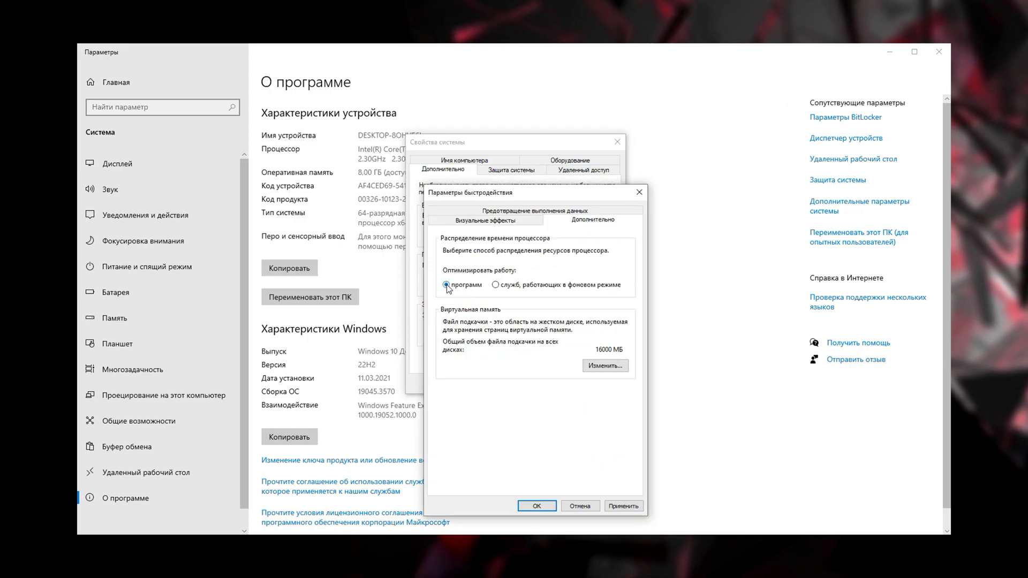
pyautogui.click(446, 285)
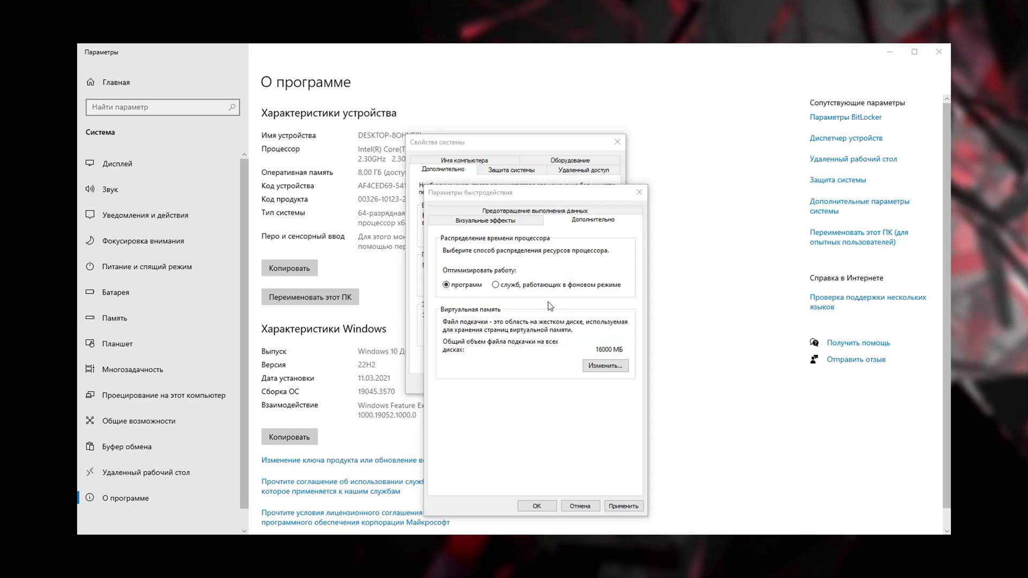
pyautogui.click(514, 211)
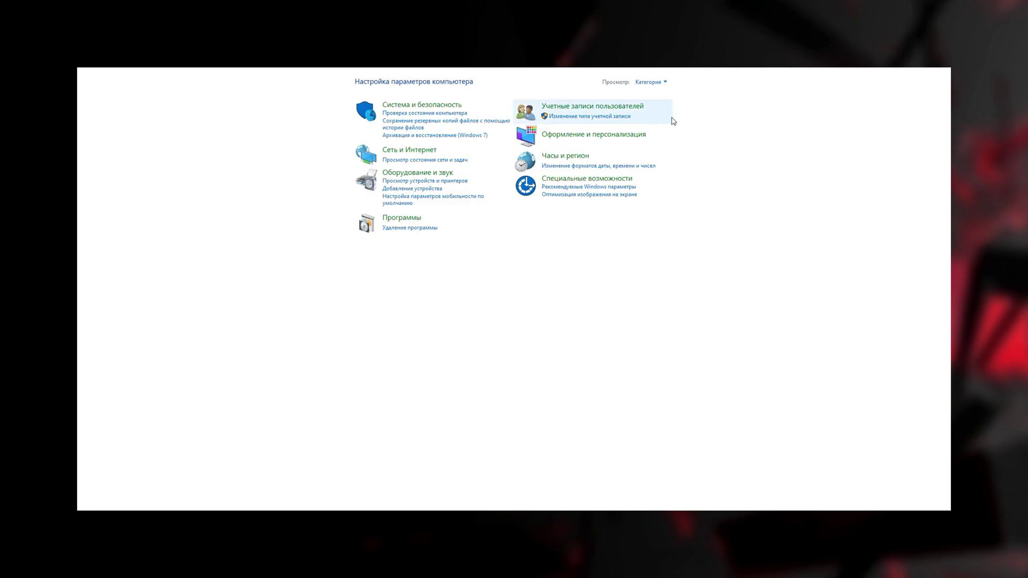
# Step: Switch Control Panel to small icons and review Оптимизация изображения на экране in Центр специальных возможностей
pyautogui.click(650, 82)
pyautogui.click(662, 118)
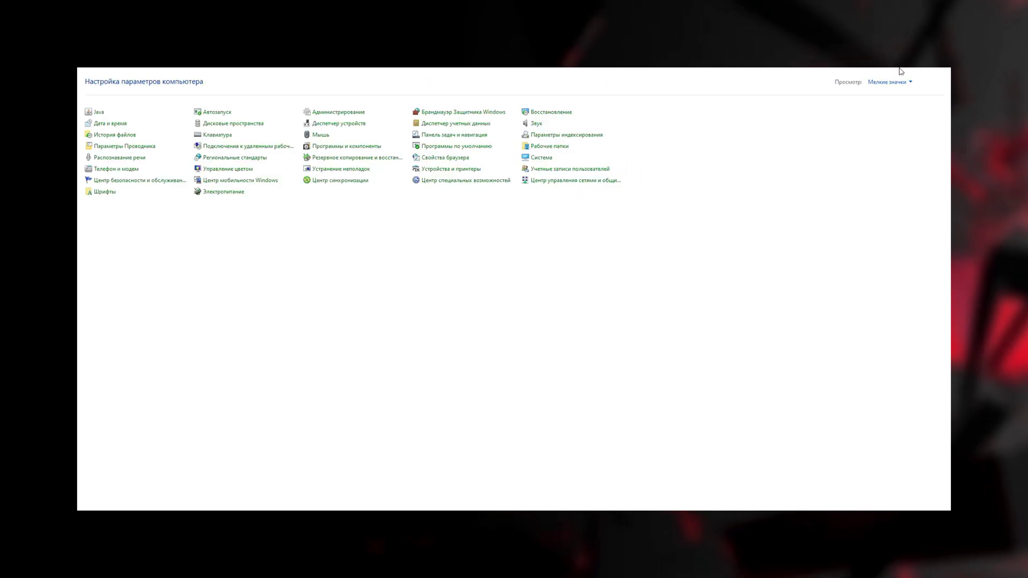
pyautogui.click(449, 181)
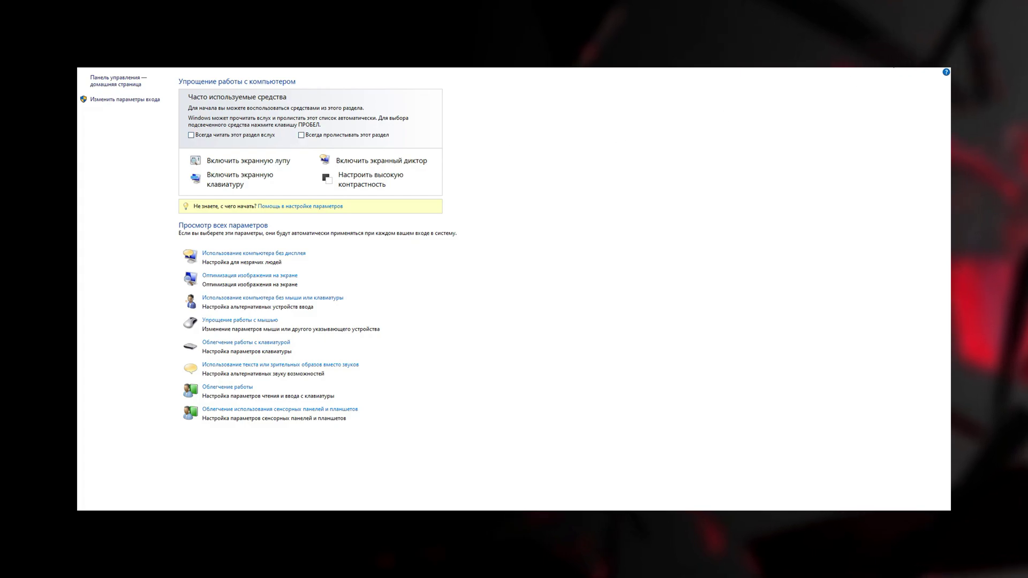
pyautogui.click(252, 275)
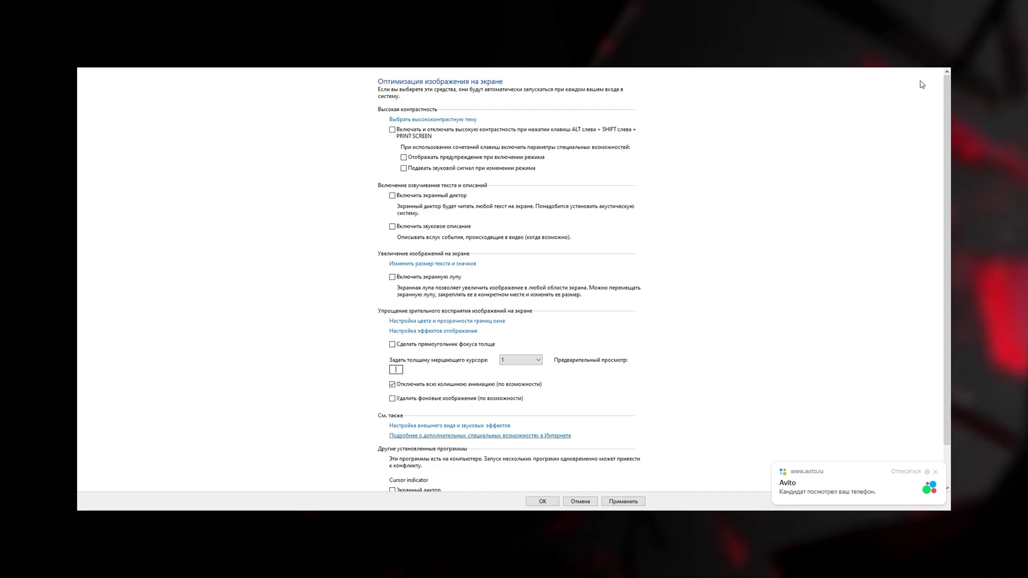
pyautogui.click(87, 68)
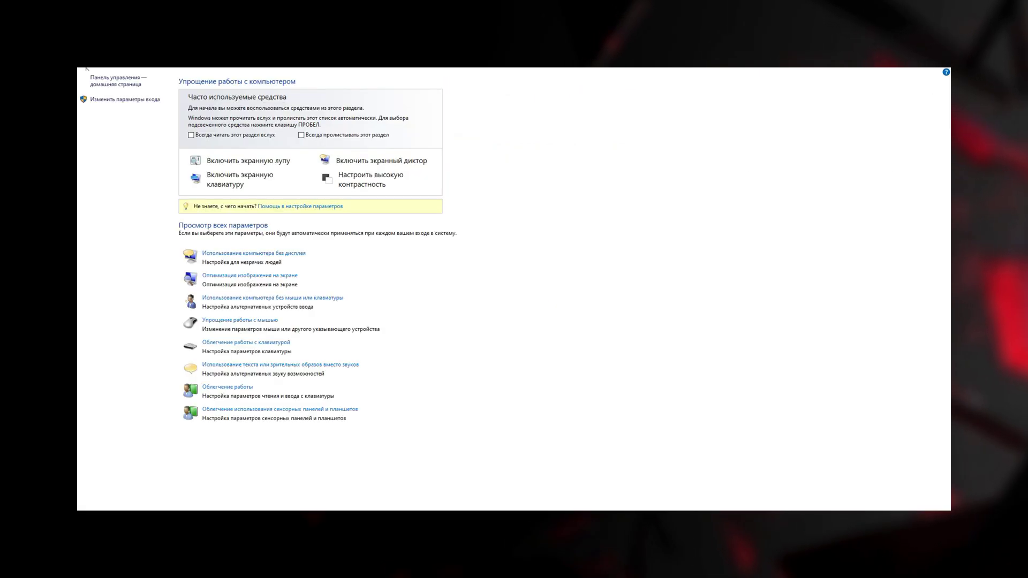
# Step: Review the keyboard-driven mouse pointer and sticky keys settings under Облегчение работы с клавиатурой
pyautogui.click(275, 343)
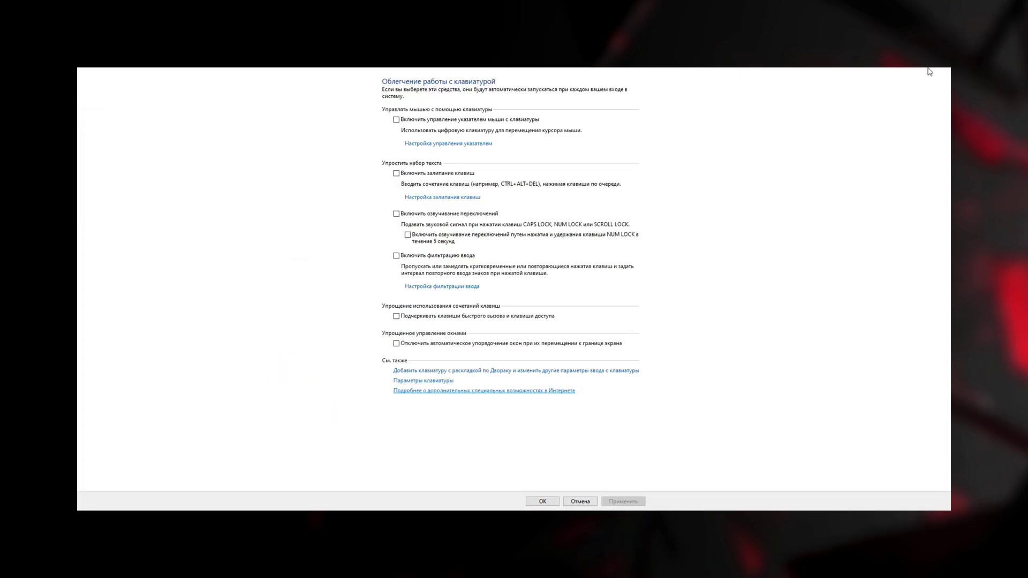
pyautogui.click(451, 145)
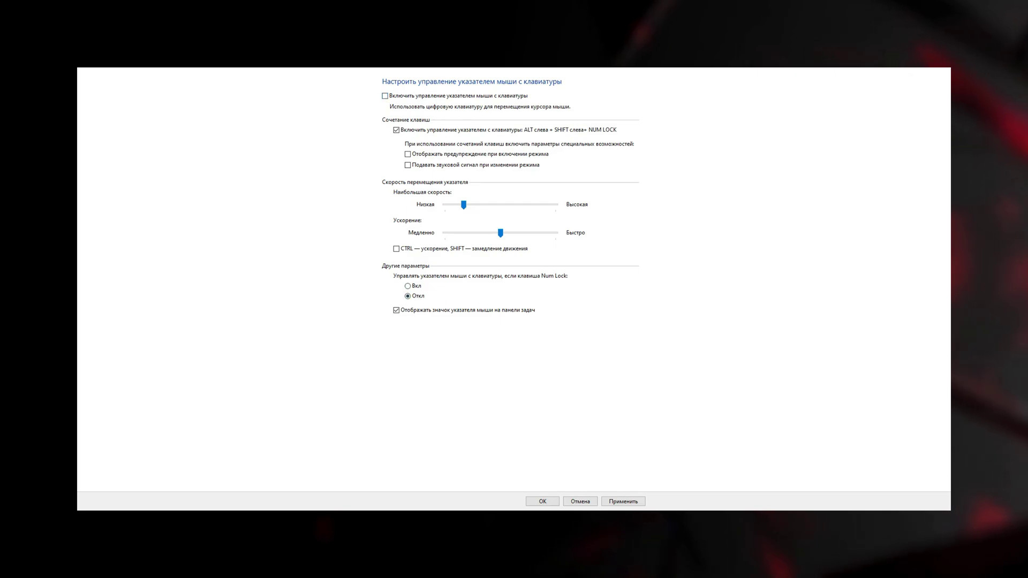
pyautogui.click(84, 69)
pyautogui.click(456, 198)
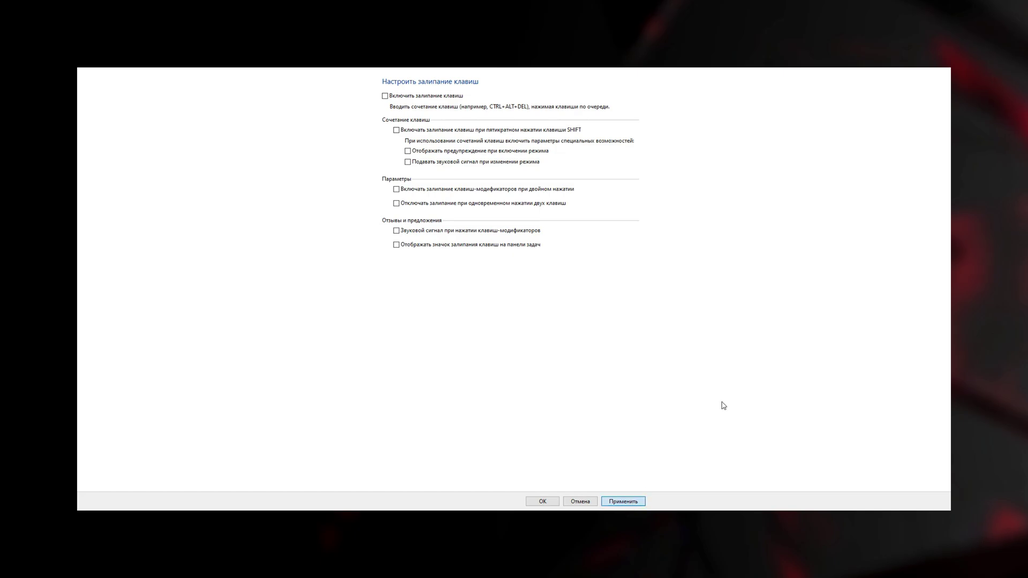
pyautogui.click(84, 70)
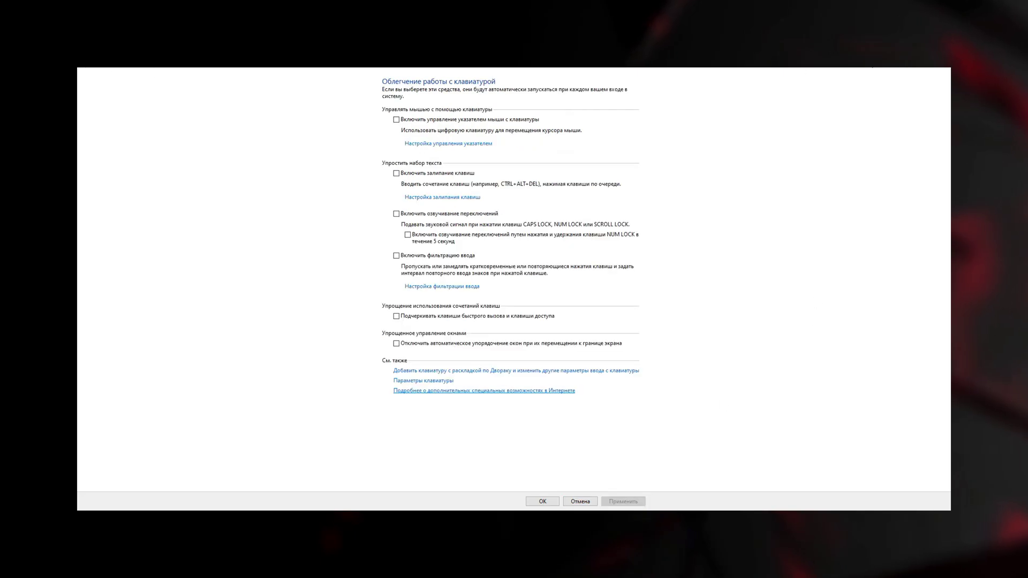
# Step: Review the input filtering (фильтрация ввода) settings and the visual alternatives to sounds in Центр специальных возможностей
pyautogui.click(438, 288)
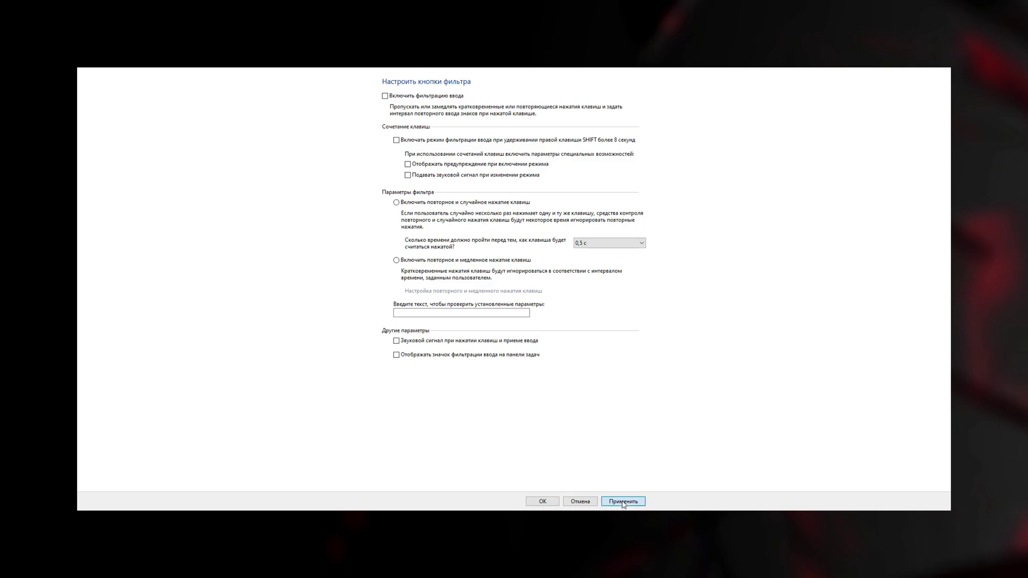
pyautogui.click(89, 69)
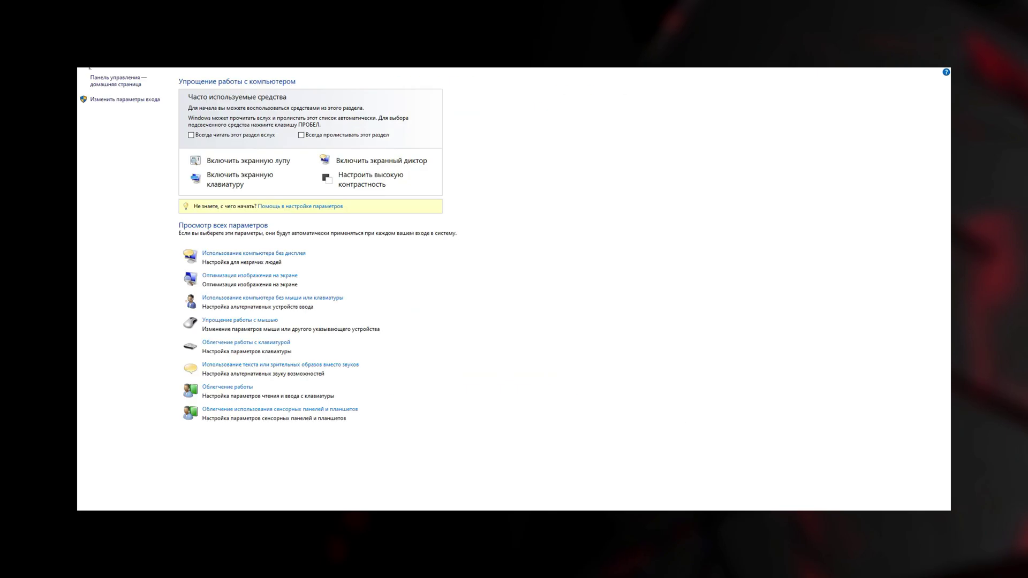
pyautogui.click(253, 366)
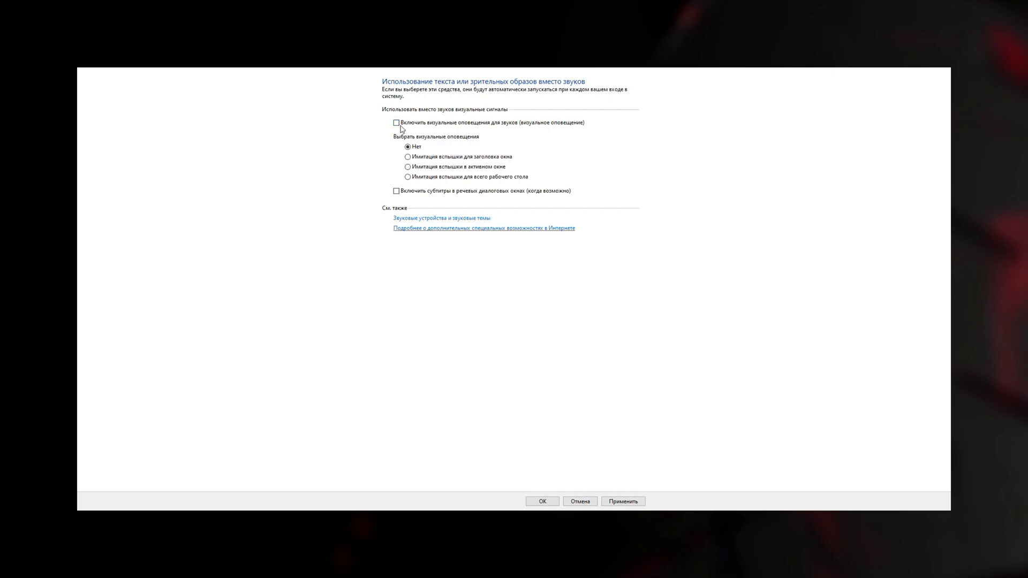
pyautogui.click(86, 69)
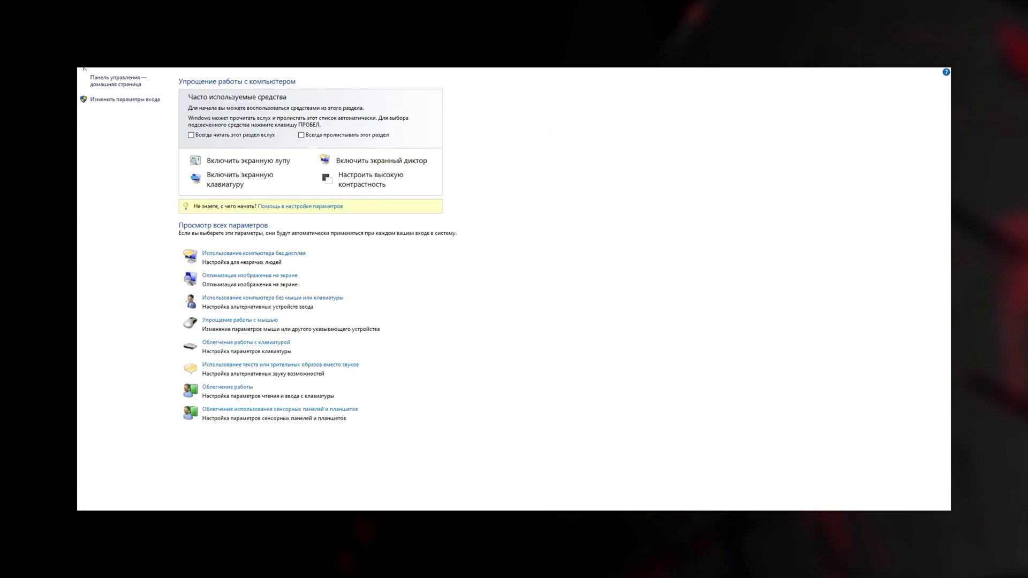
# Step: Review which accessibility tool can be launched on a tablet under Облегчение использования сенсорных панелей и планшетов
pyautogui.click(283, 410)
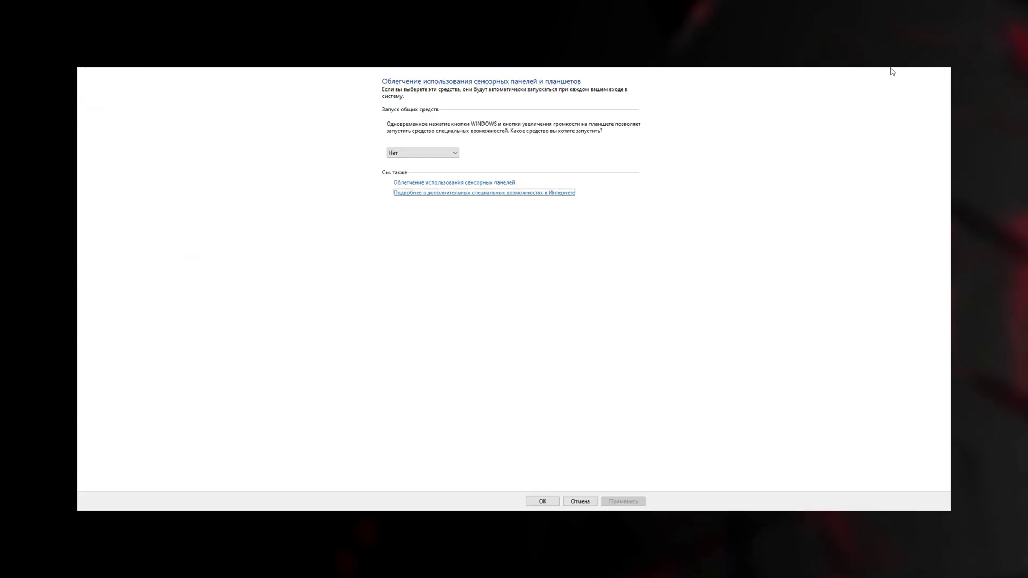
pyautogui.click(425, 154)
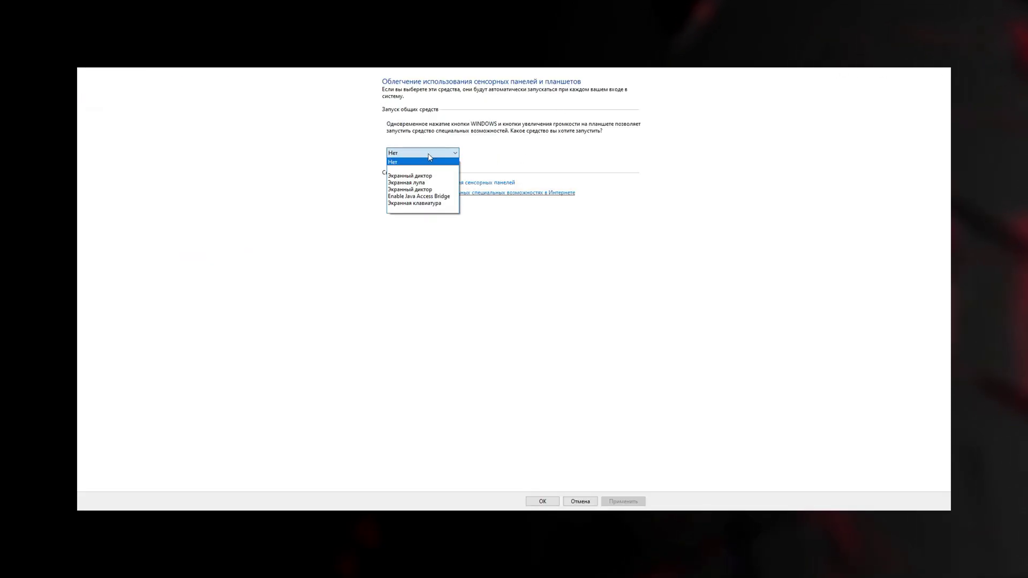
pyautogui.click(402, 168)
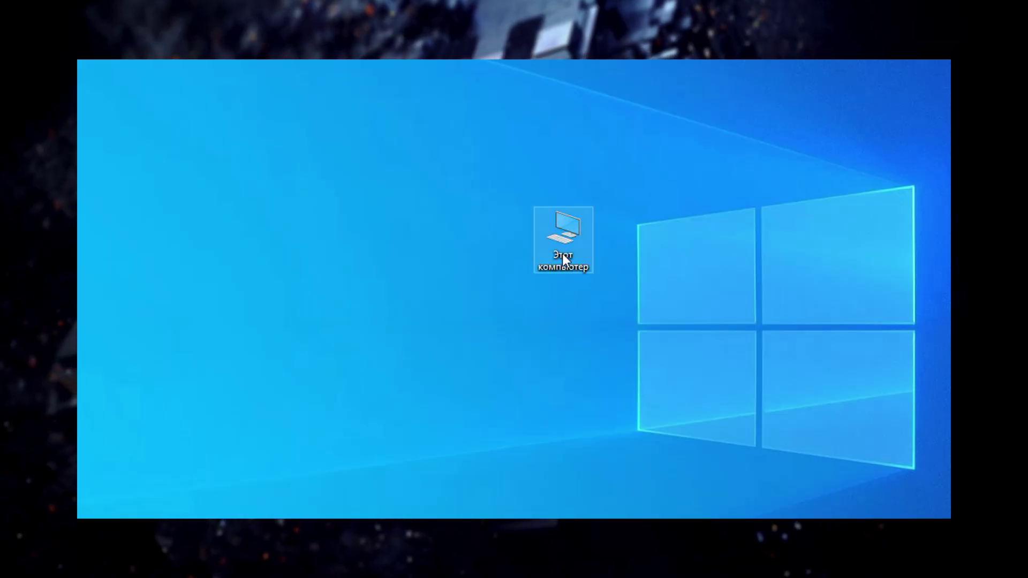
# Step: Open the properties of Локальный диск (D:) from Этот компьютер and disable indexing of file contents on the disk
pyautogui.doubleClick(563, 257)
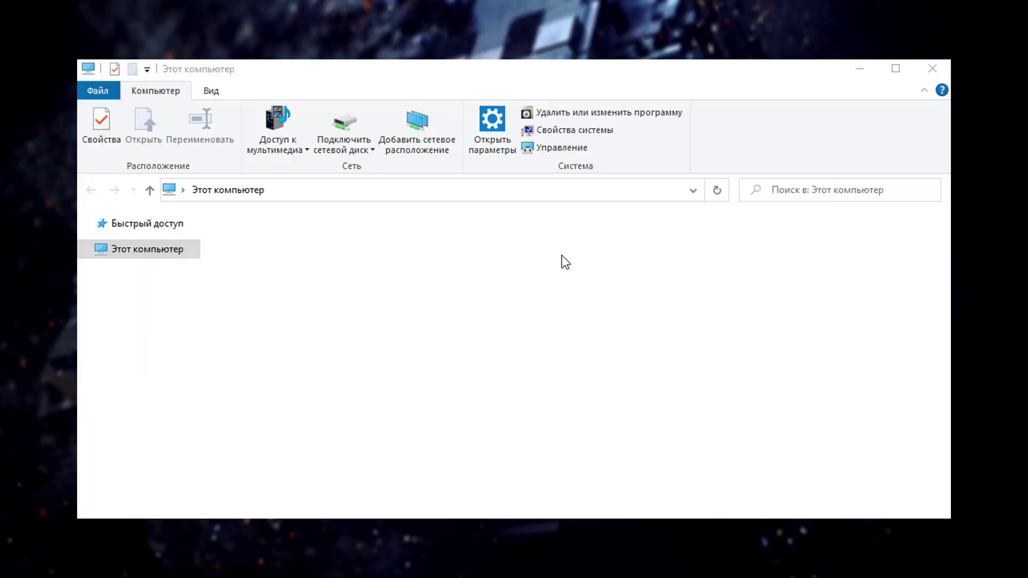
pyautogui.rightClick(517, 413)
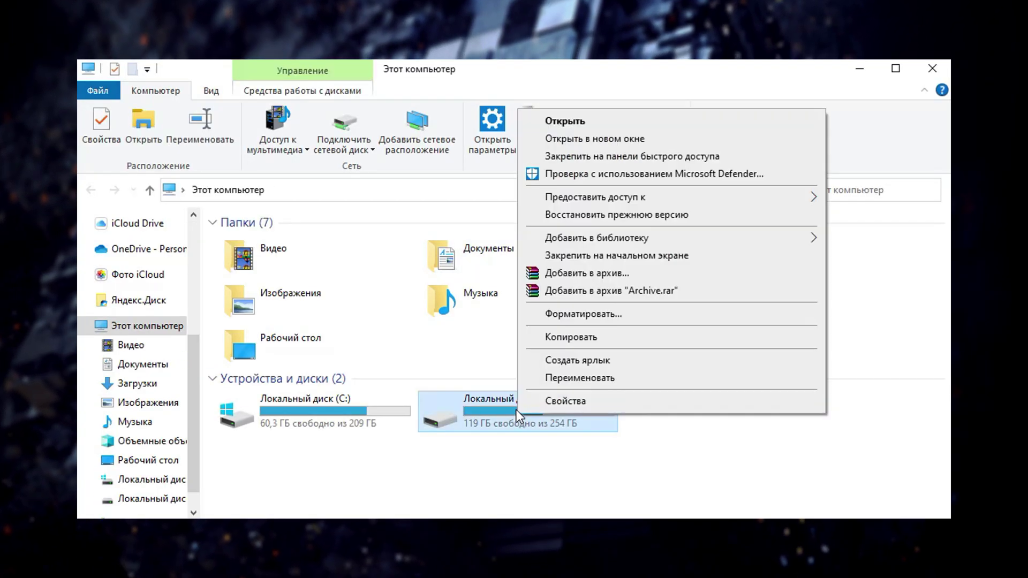
pyautogui.click(566, 401)
pyautogui.moveTo(593, 308); pyautogui.dragTo(386, 121)
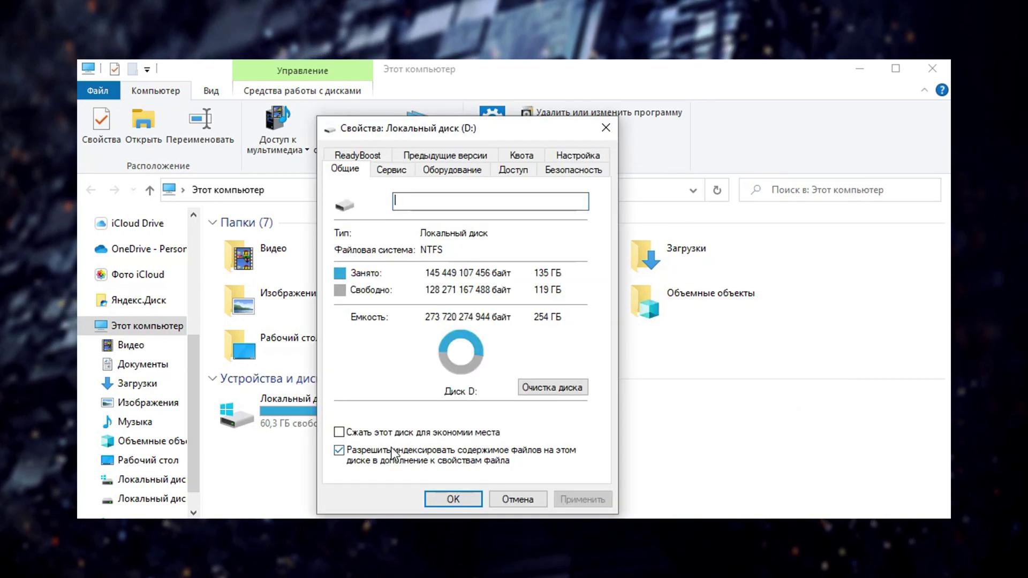
pyautogui.click(339, 451)
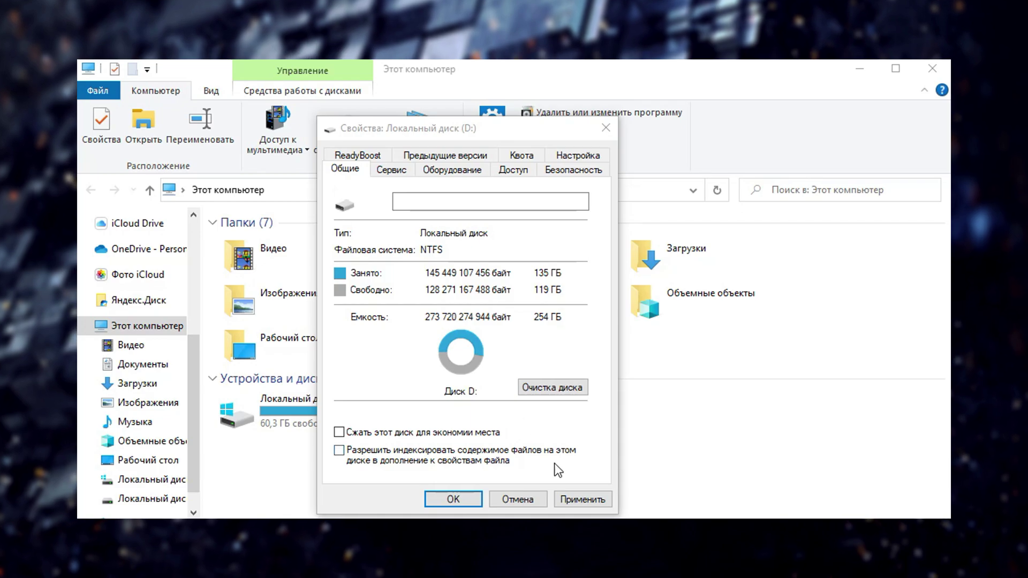
# Step: Start disk cleanup (Очистка диска) for Локальный диск (D:)
pyautogui.click(540, 389)
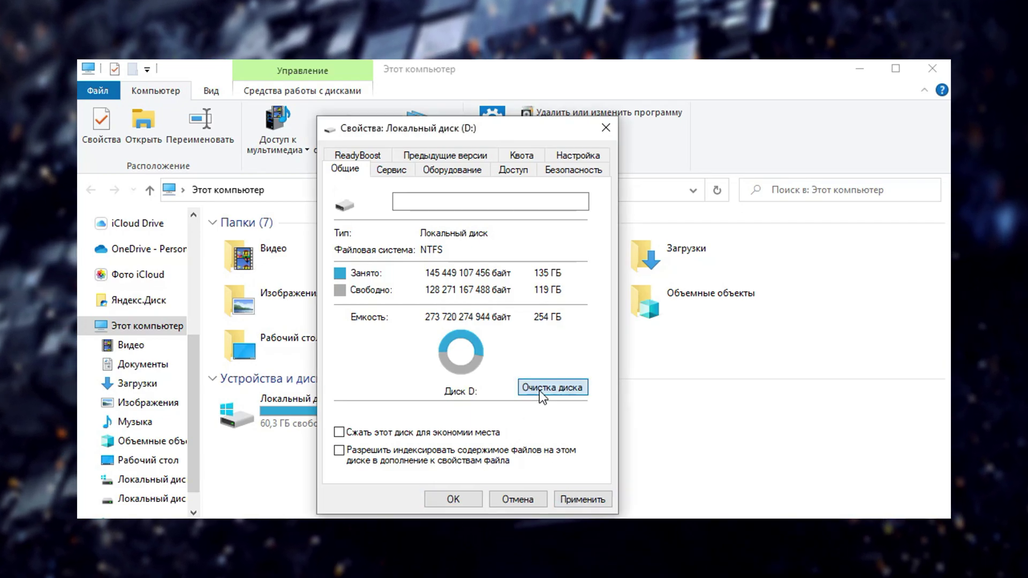